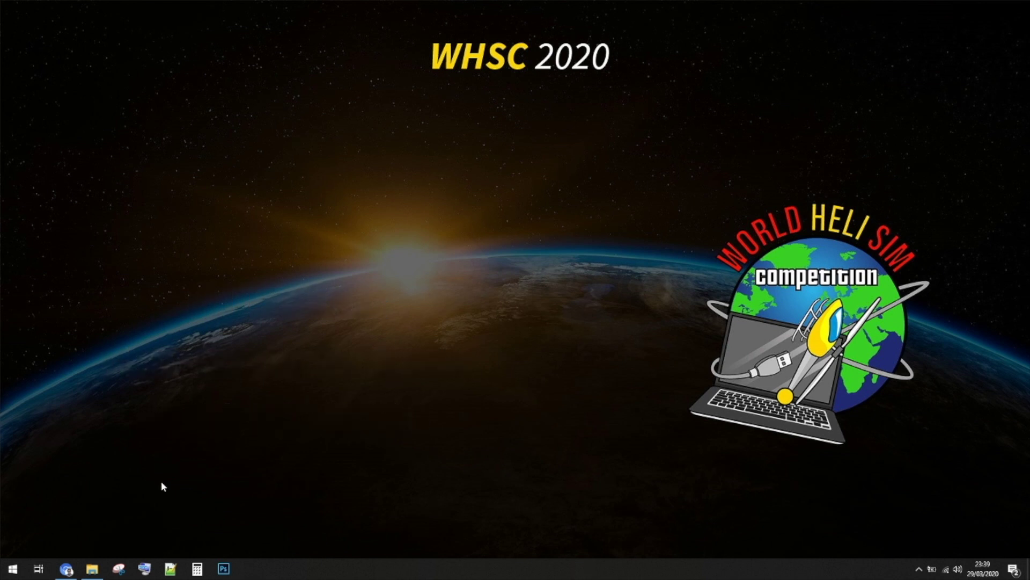
# Search Google for 'obs' and open the obsproject.com OBS Studio home page.
pyautogui.click(74, 570)
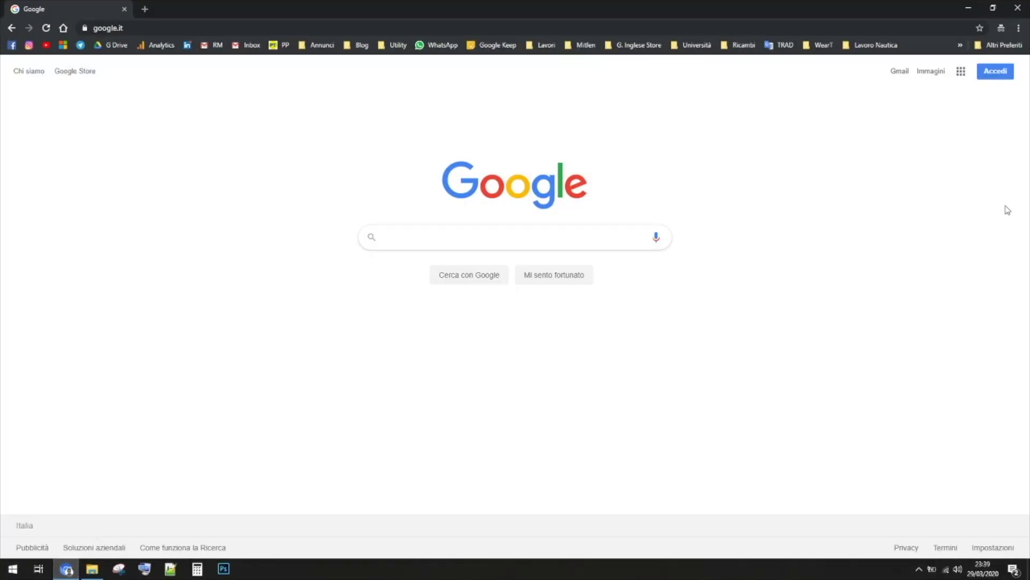
pyautogui.write('obs')
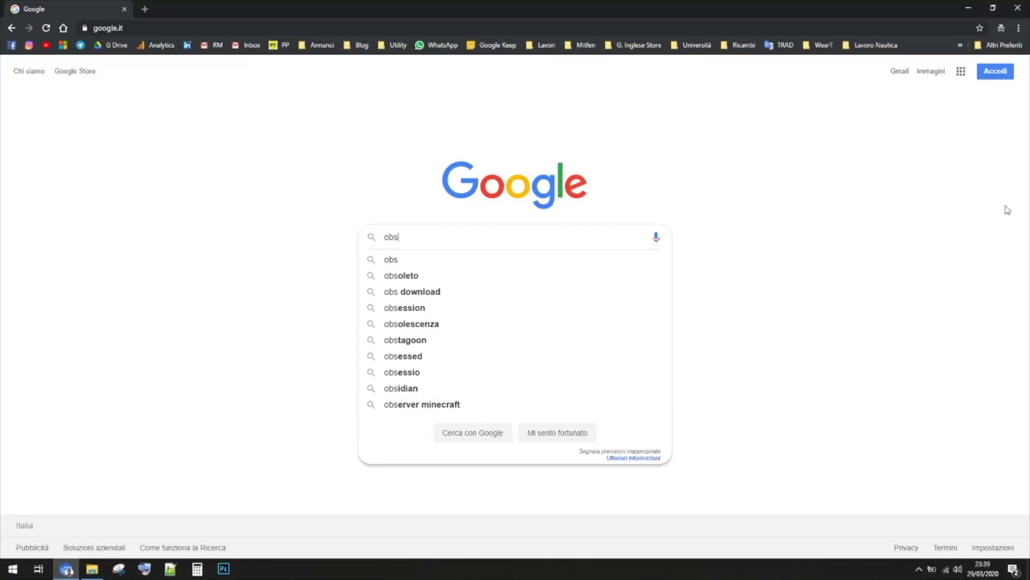
pyautogui.press('Return')
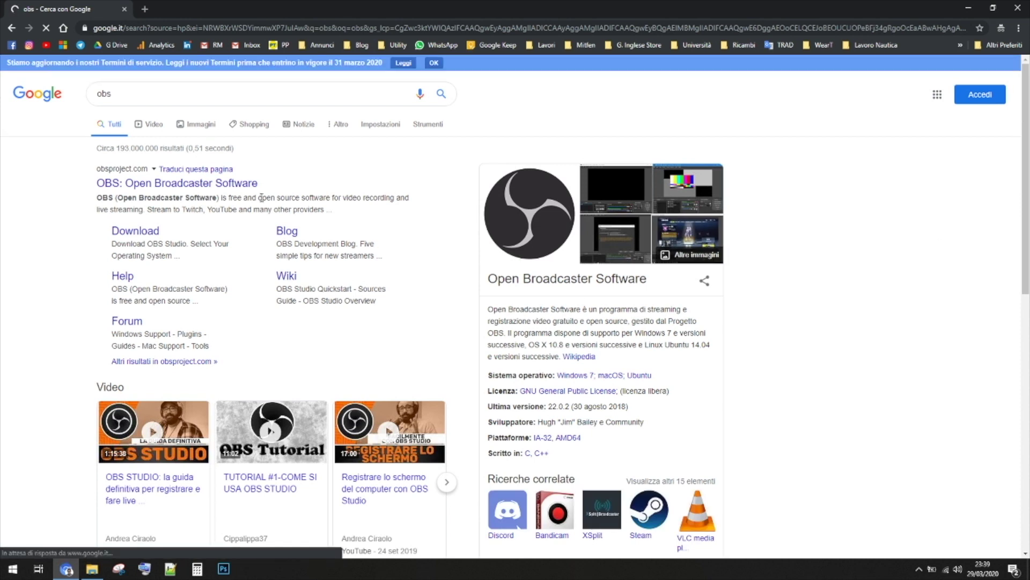
pyautogui.click(217, 188)
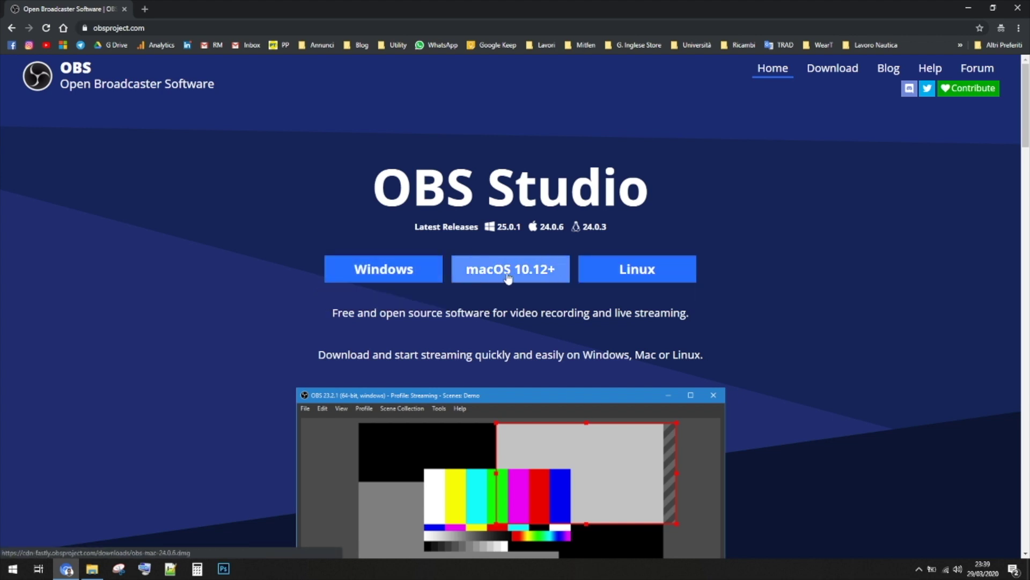
# Start and then cancel the Windows OBS download, and show the Setup folder holding the installer.
pyautogui.click(401, 268)
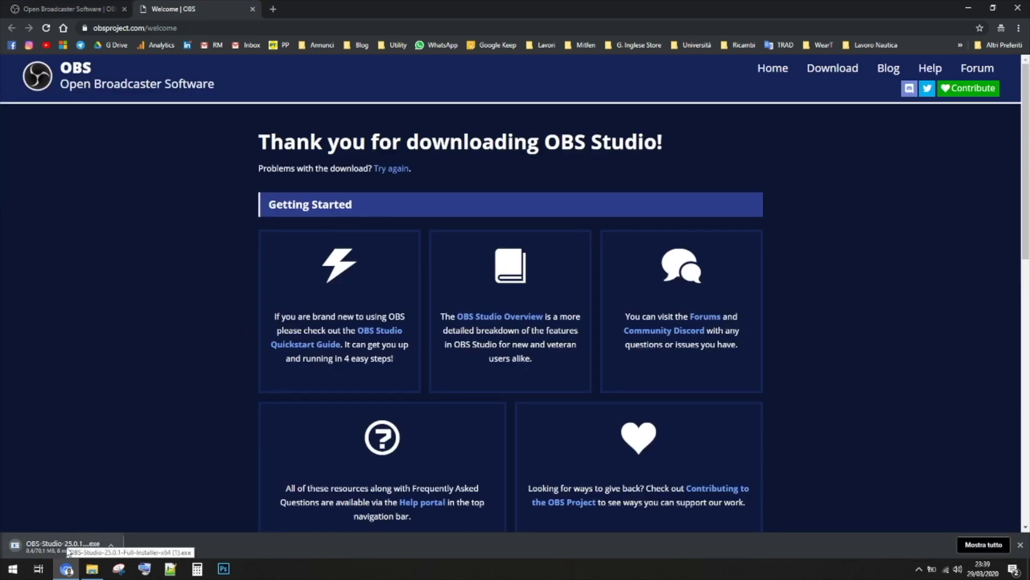
pyautogui.click(111, 546)
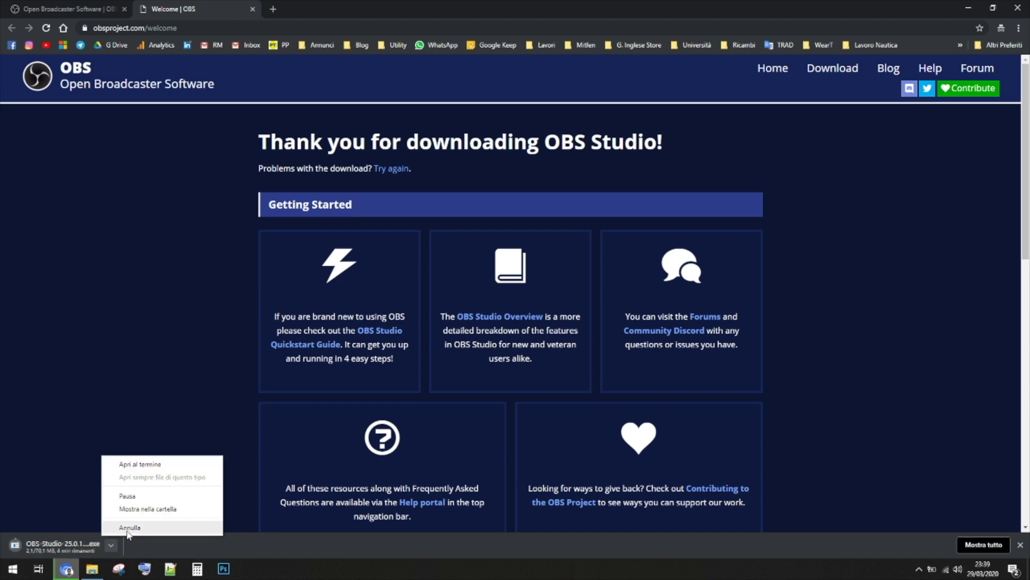
pyautogui.click(129, 528)
pyautogui.click(92, 568)
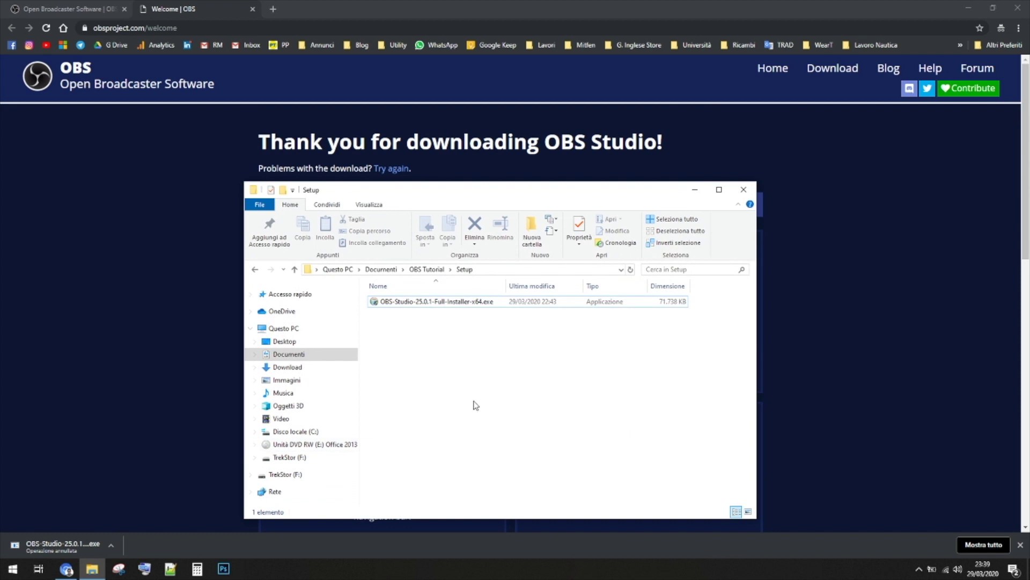
# Run OBS-Studio-25.0.1-Full-Installer-x64.exe from the Setup folder.
pyautogui.doubleClick(442, 304)
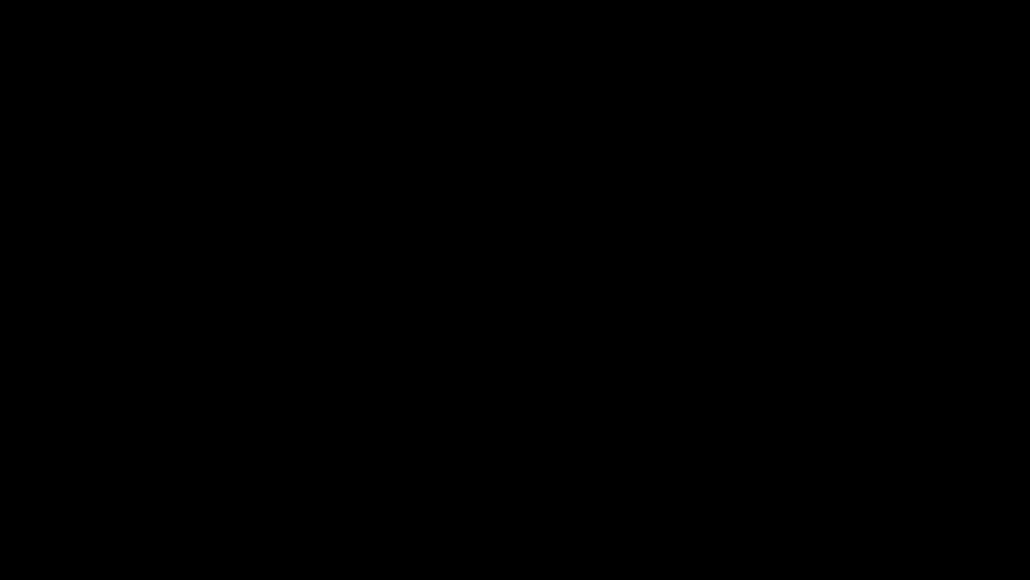
# Allow the installer through the UAC prompt and install OBS Studio 25.0.1.
pyautogui.click(582, 373)
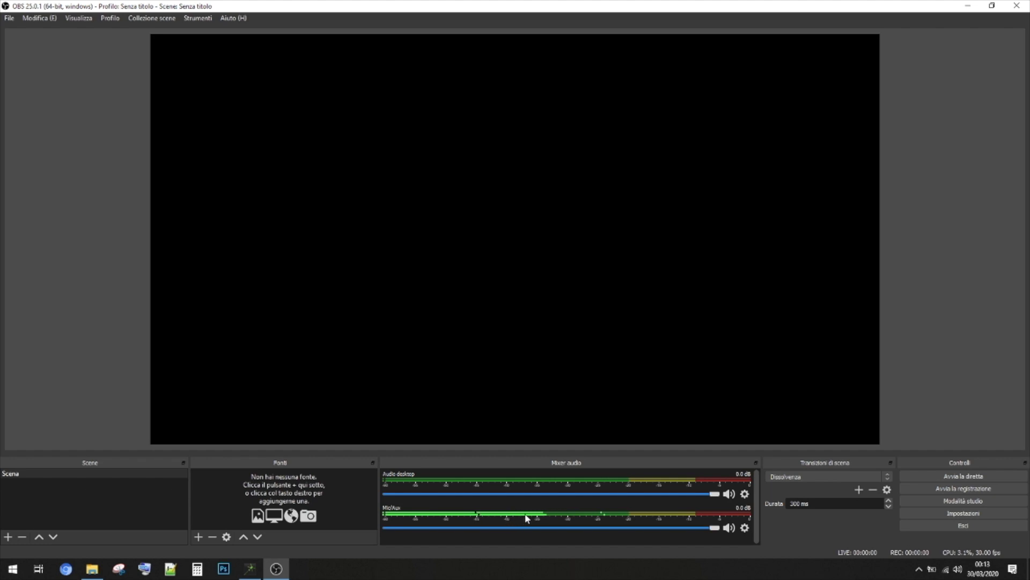
# Mute the Mic/Aux channel in the Audio Mixer, keeping desktop audio active.
pyautogui.click(730, 527)
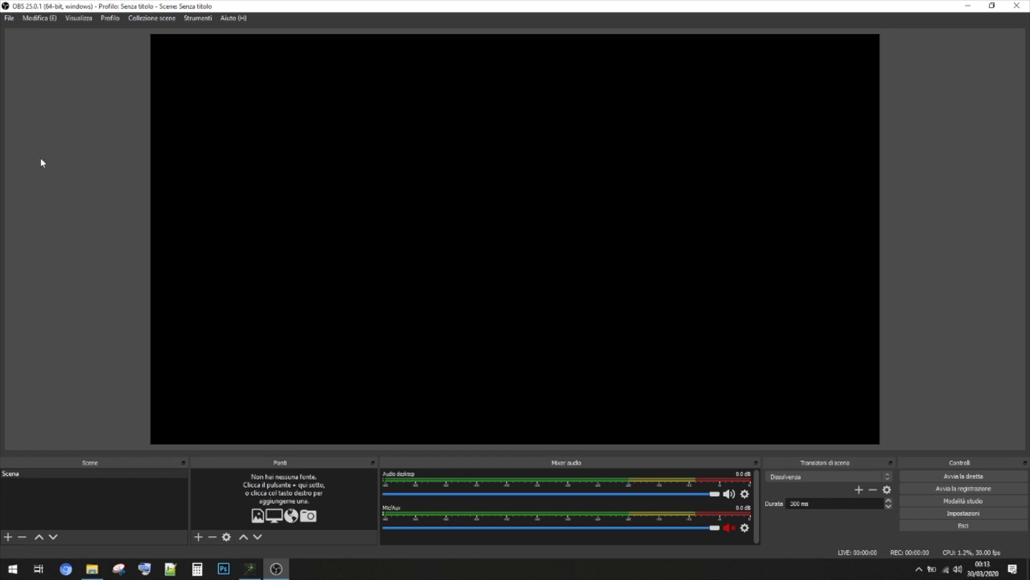
pyautogui.click(9, 19)
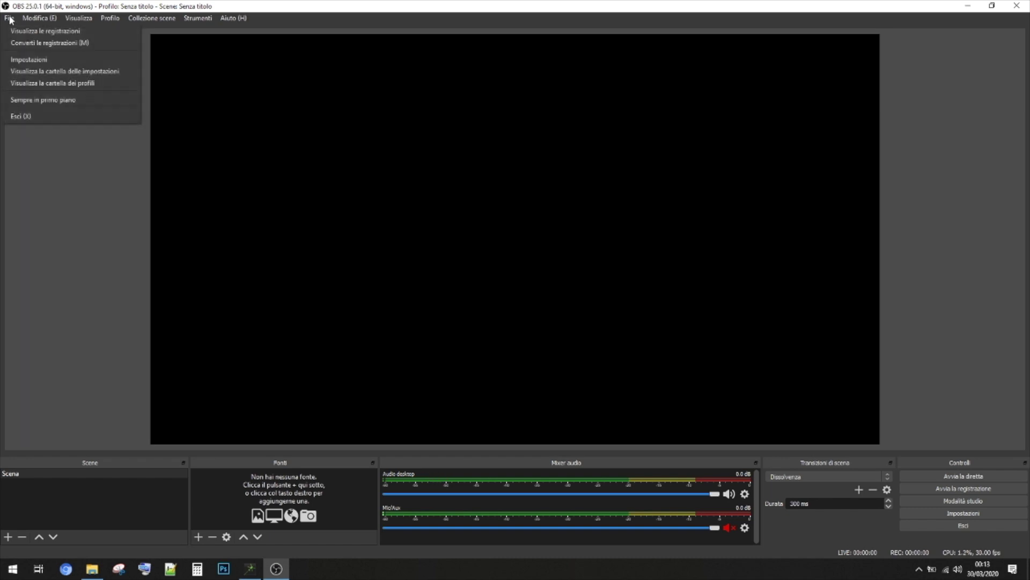
# Open File > Impostazioni and go to the Uscita (Output) page.
pyautogui.click(36, 60)
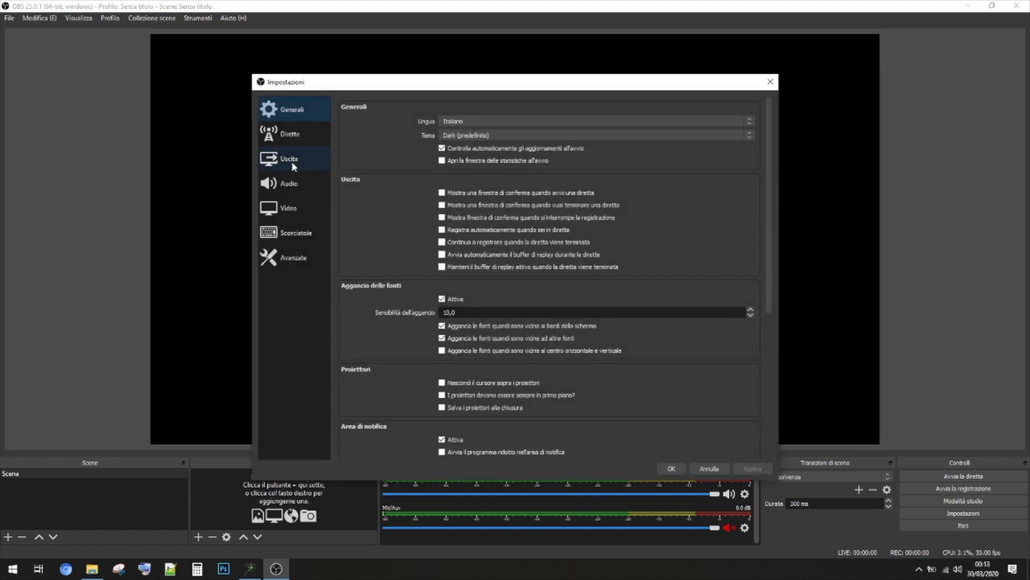
pyautogui.click(291, 161)
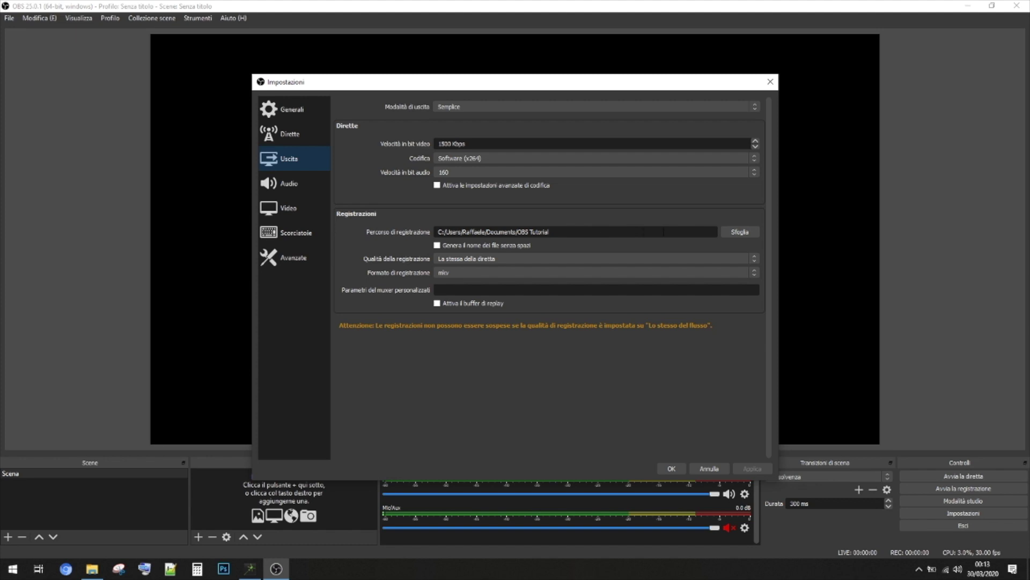
# Save recordings to the OBS Tutorial folder in mp4 format.
pyautogui.click(739, 232)
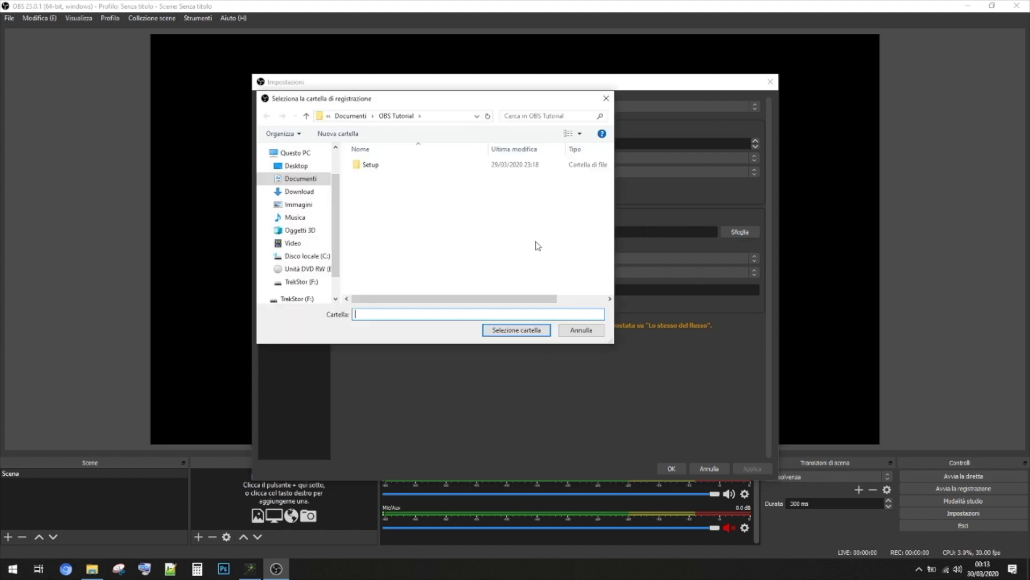
pyautogui.click(516, 329)
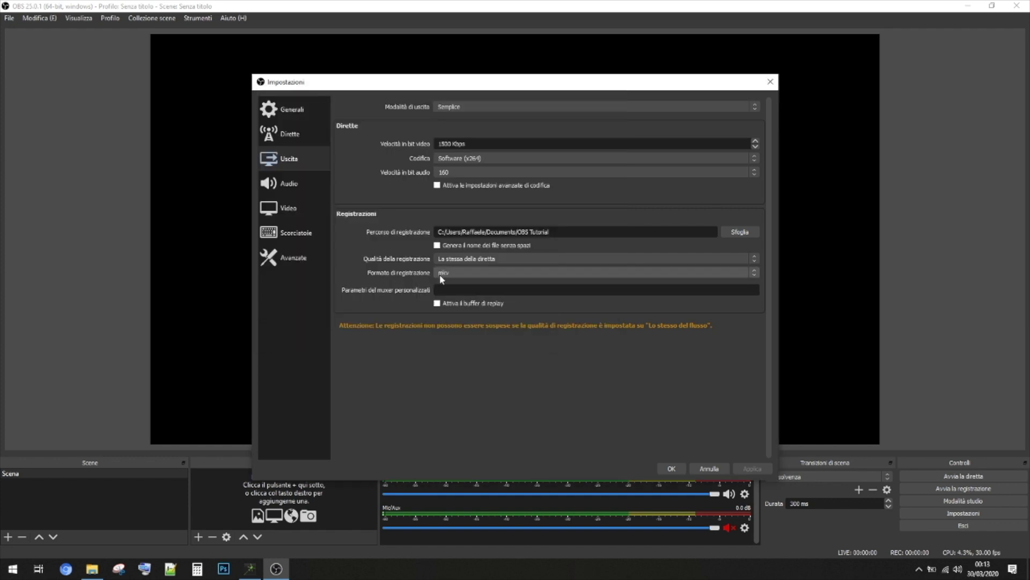
pyautogui.click(459, 274)
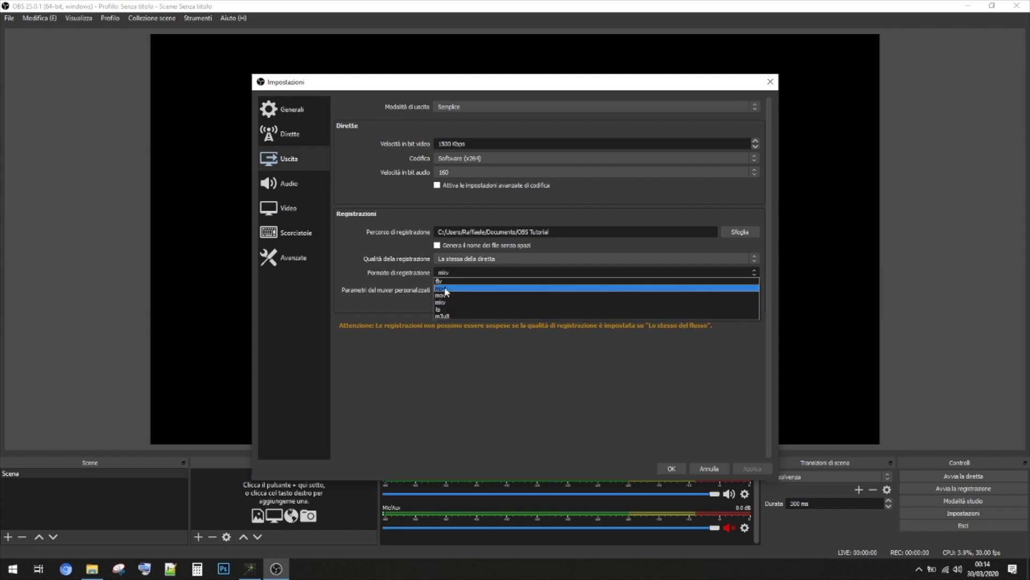
pyautogui.click(446, 288)
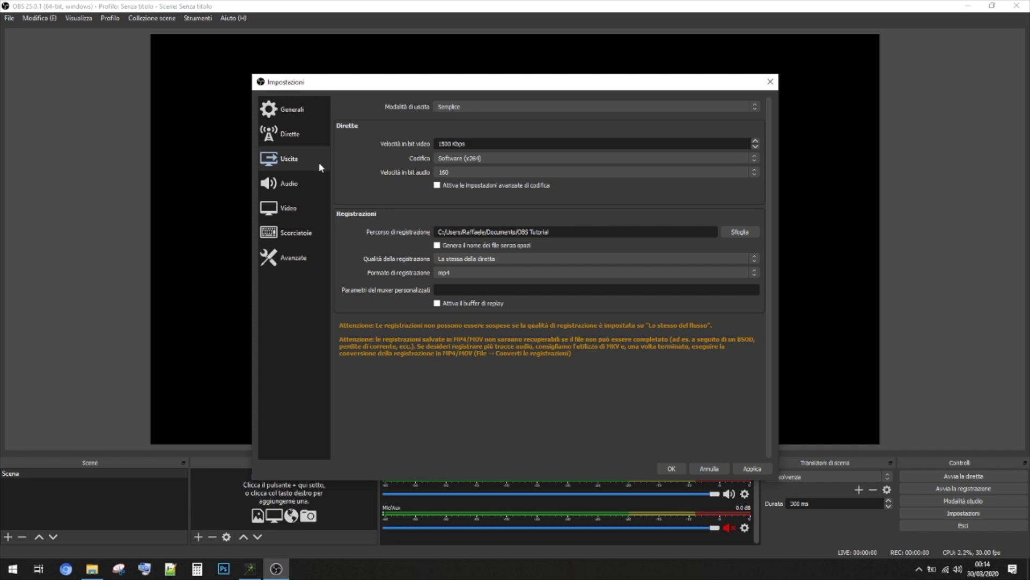
# Review the Video resolution and frame-rate settings, then apply them with OK.
pyautogui.click(303, 209)
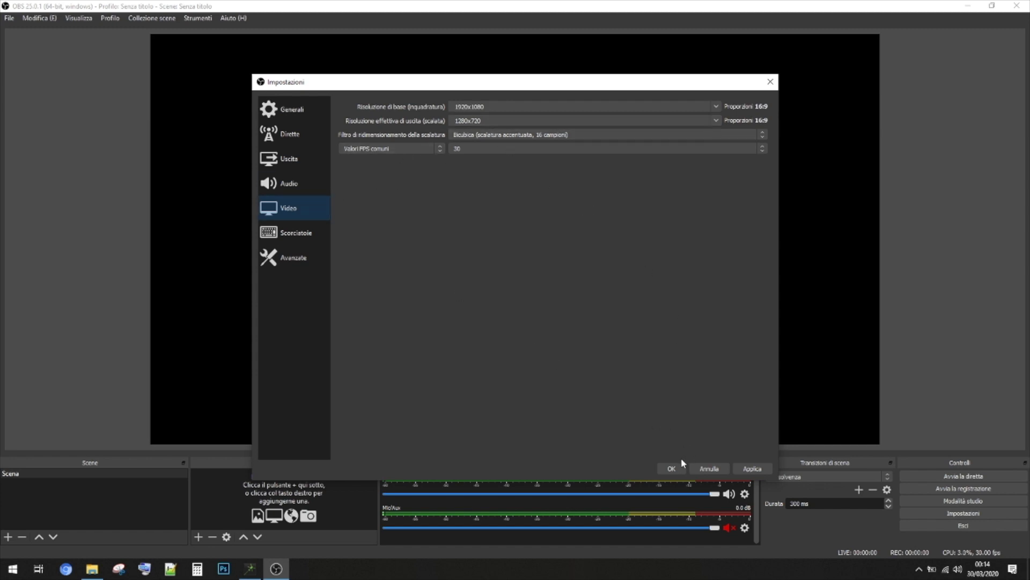
pyautogui.click(672, 468)
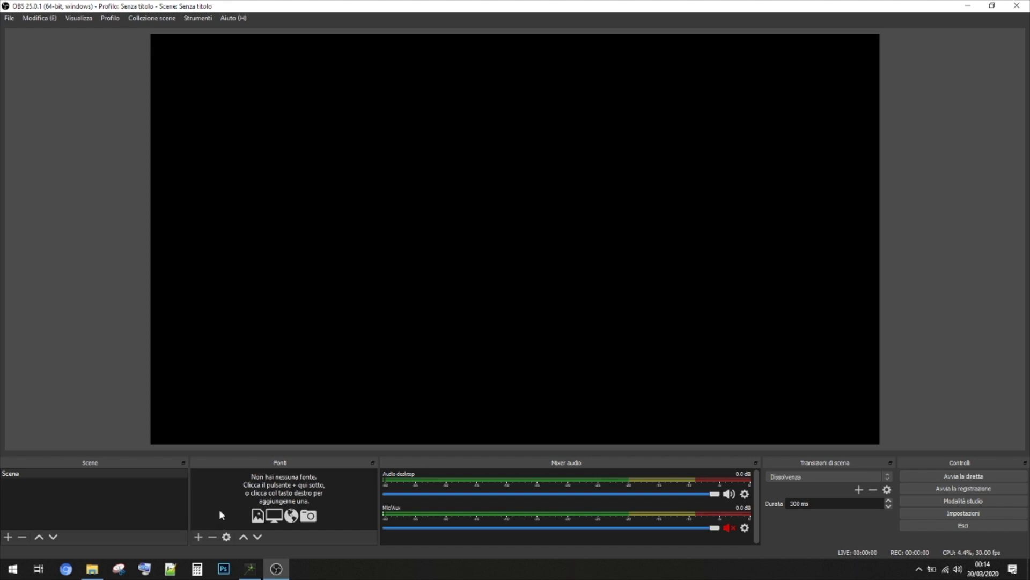
pyautogui.click(199, 538)
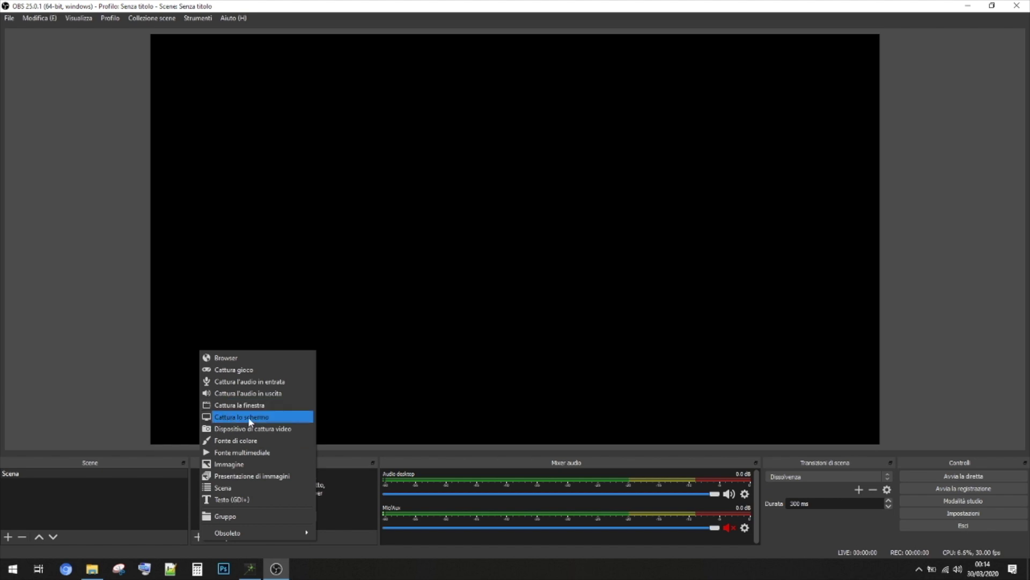
# Add a 'Cattura lo schermo' screen capture source and start recording.
pyautogui.click(248, 416)
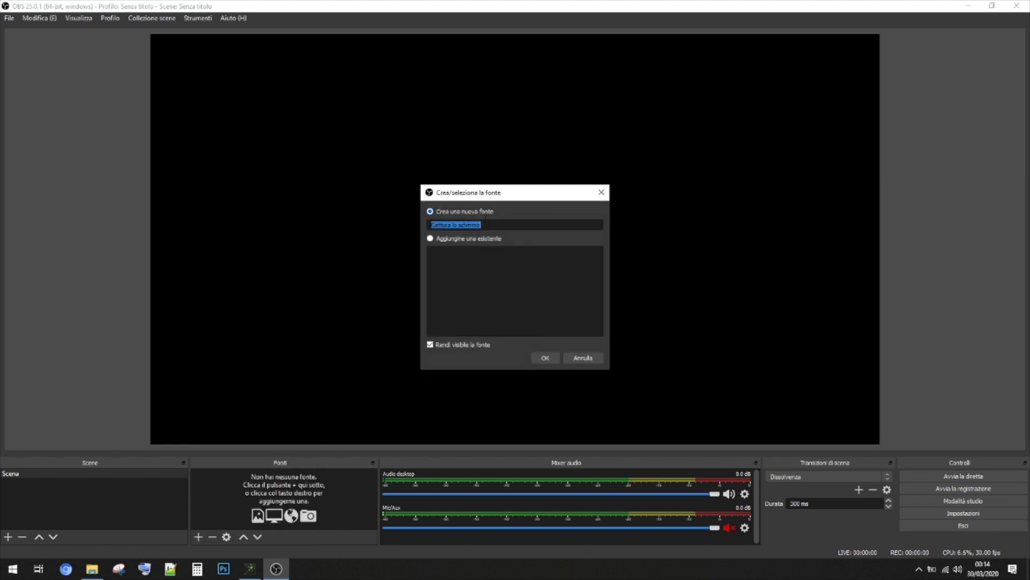
pyautogui.click(546, 357)
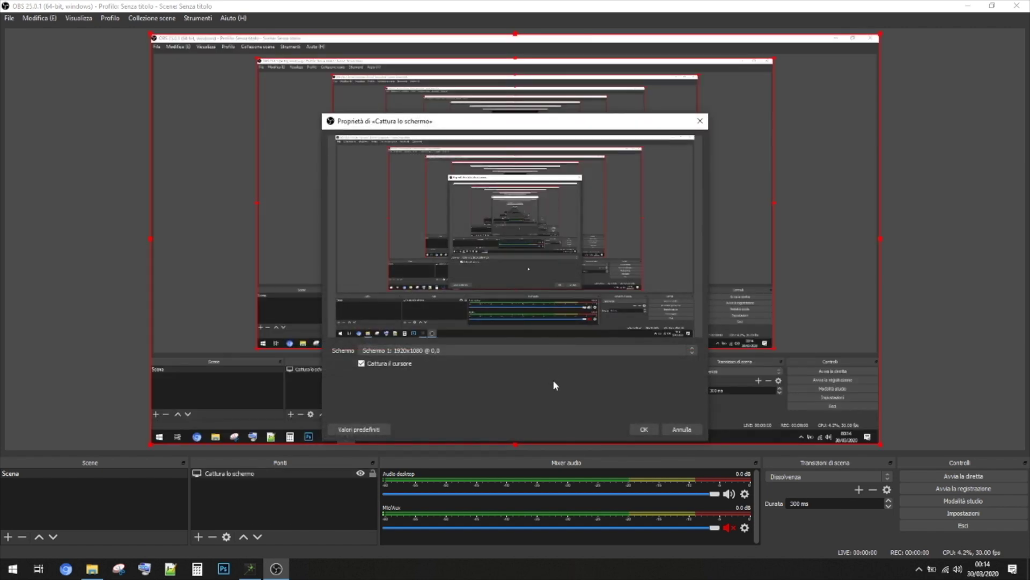
pyautogui.click(645, 430)
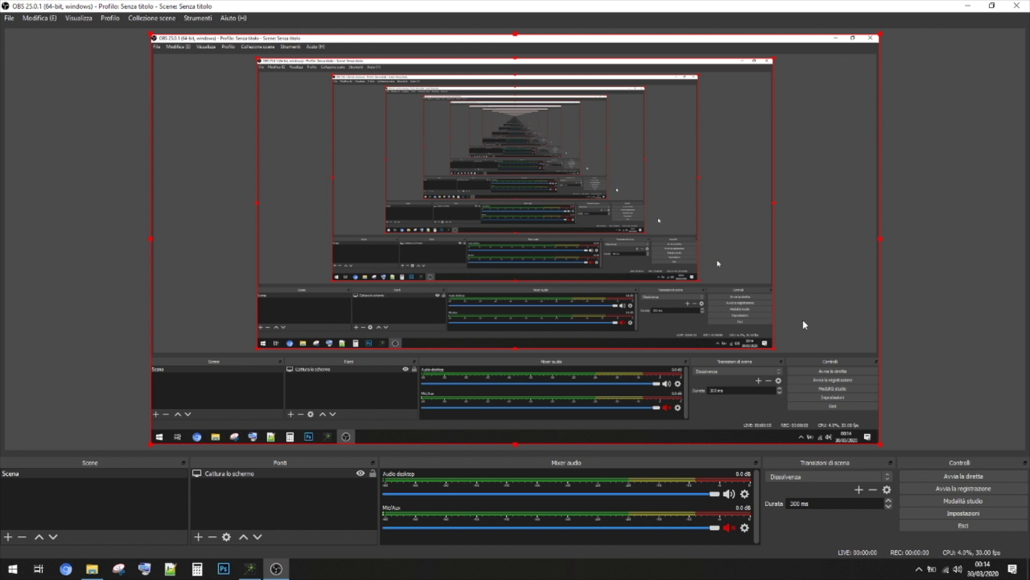
pyautogui.click(948, 492)
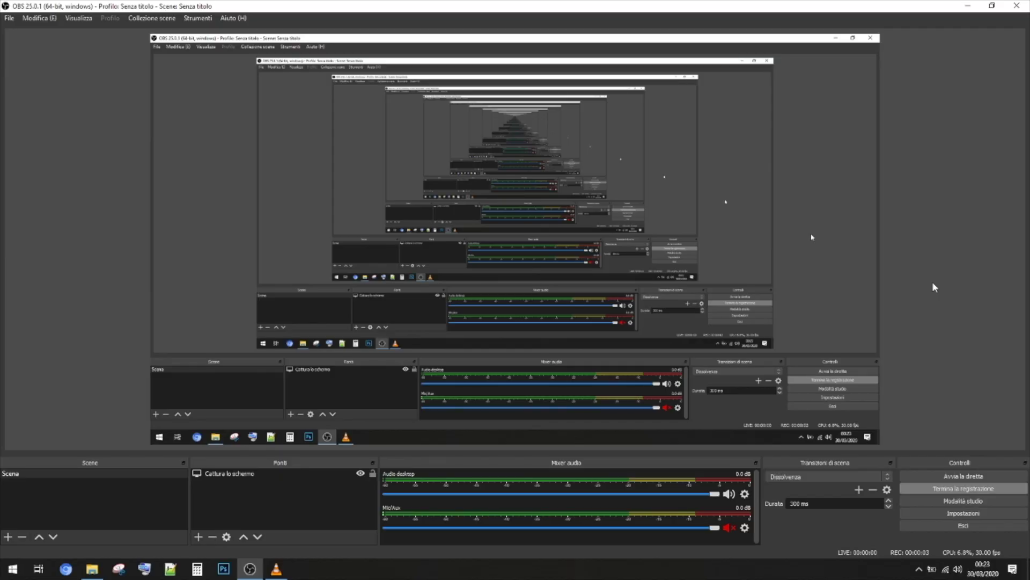
# Stop the running recording and show the OBS Tutorial output folder in File Explorer.
pyautogui.click(968, 5)
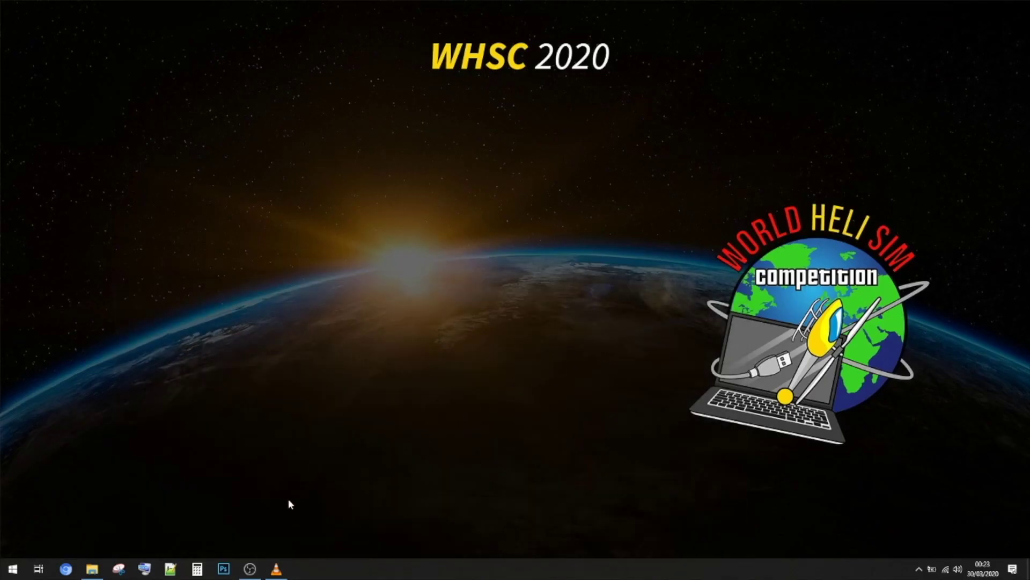
pyautogui.click(256, 574)
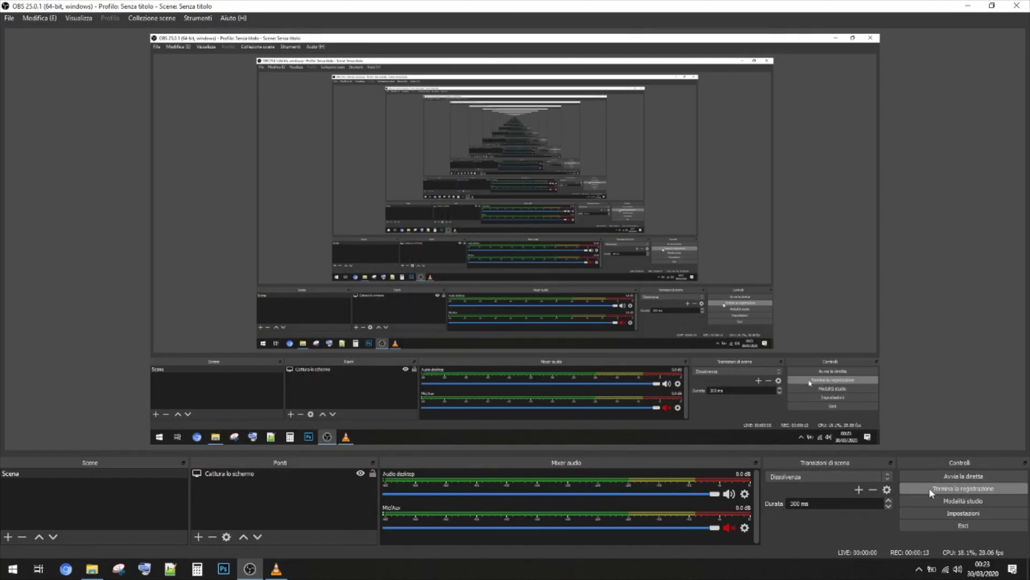
pyautogui.click(929, 487)
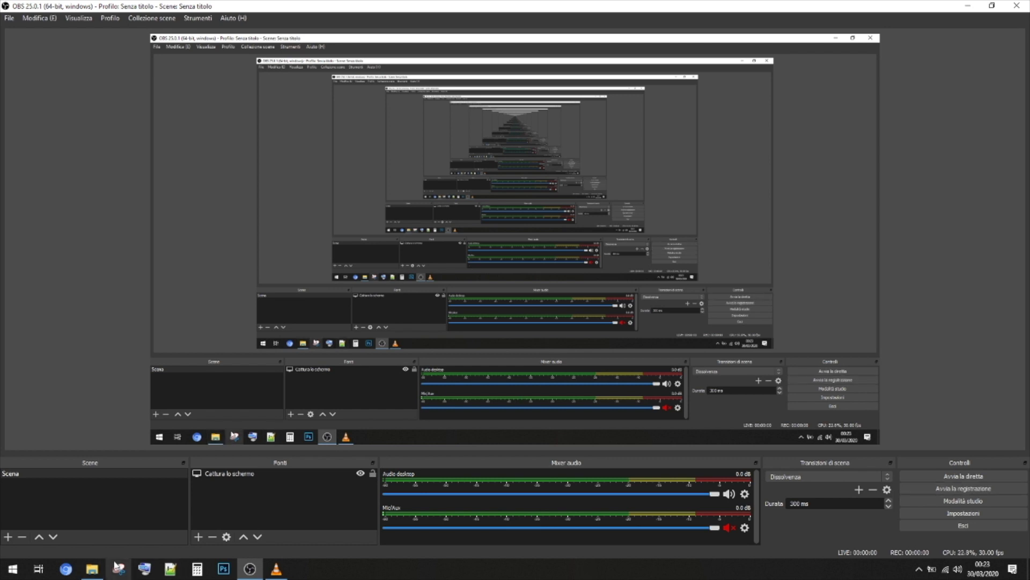
pyautogui.click(92, 569)
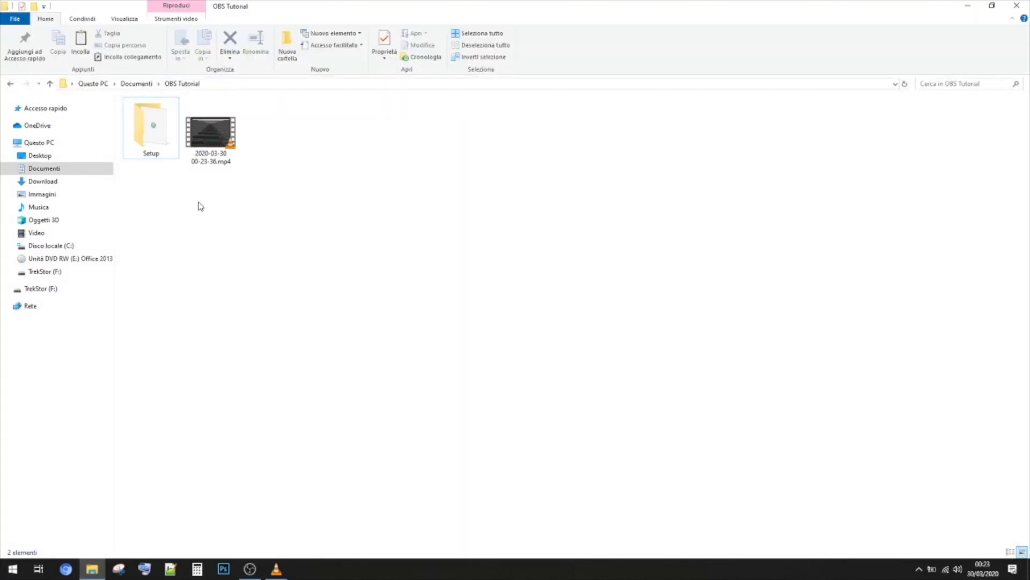
pyautogui.click(226, 148)
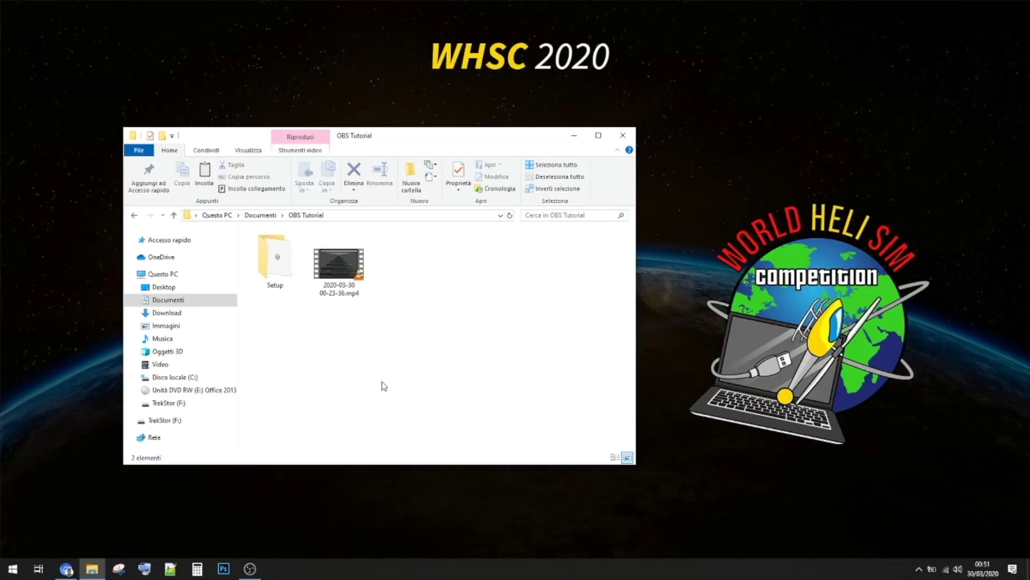
pyautogui.click(66, 568)
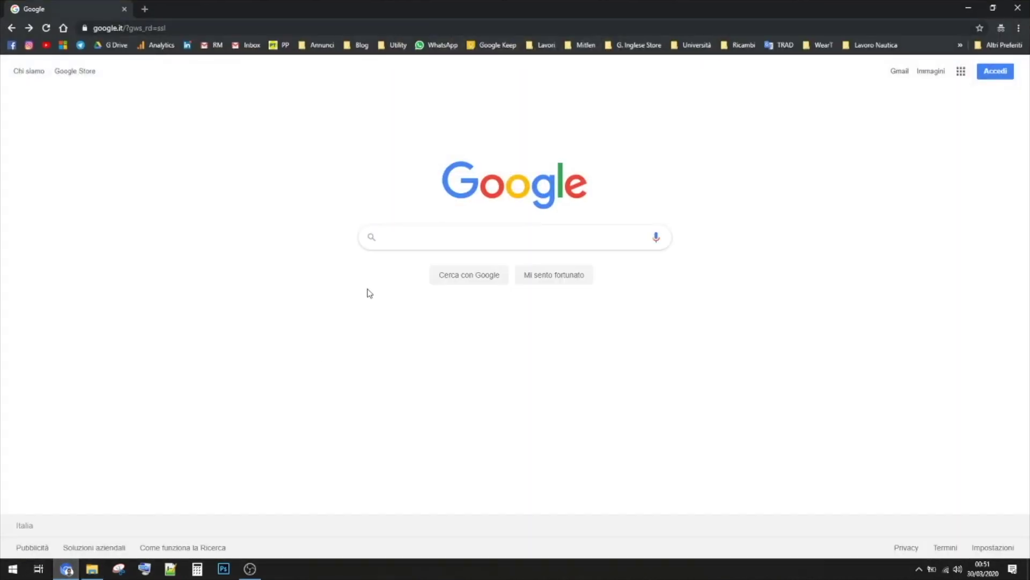
# Search Google for 'wetransfer' and go to the wetransfer.com site.
pyautogui.write('wetransfer')
pyautogui.press('Return')
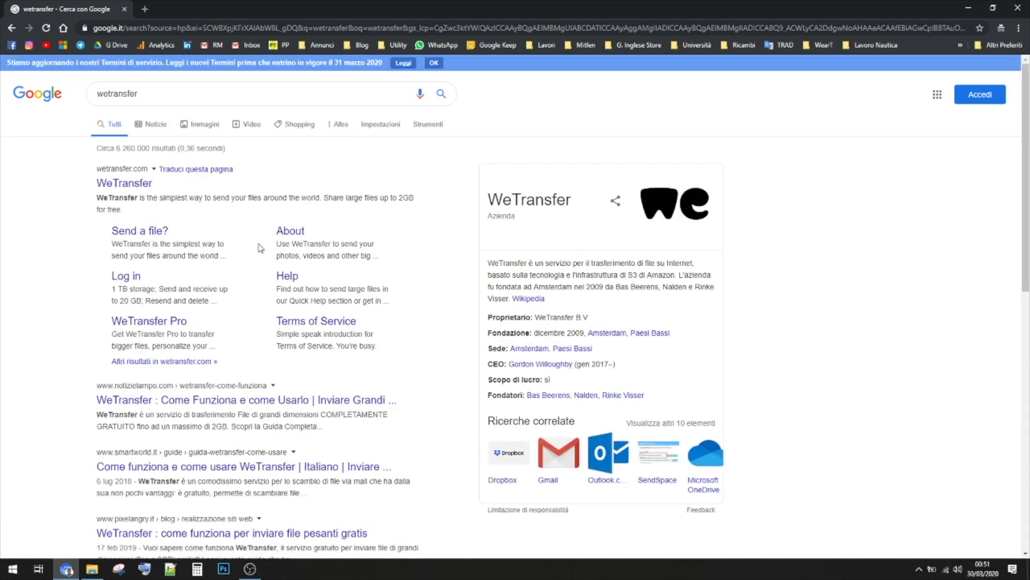
pyautogui.click(140, 184)
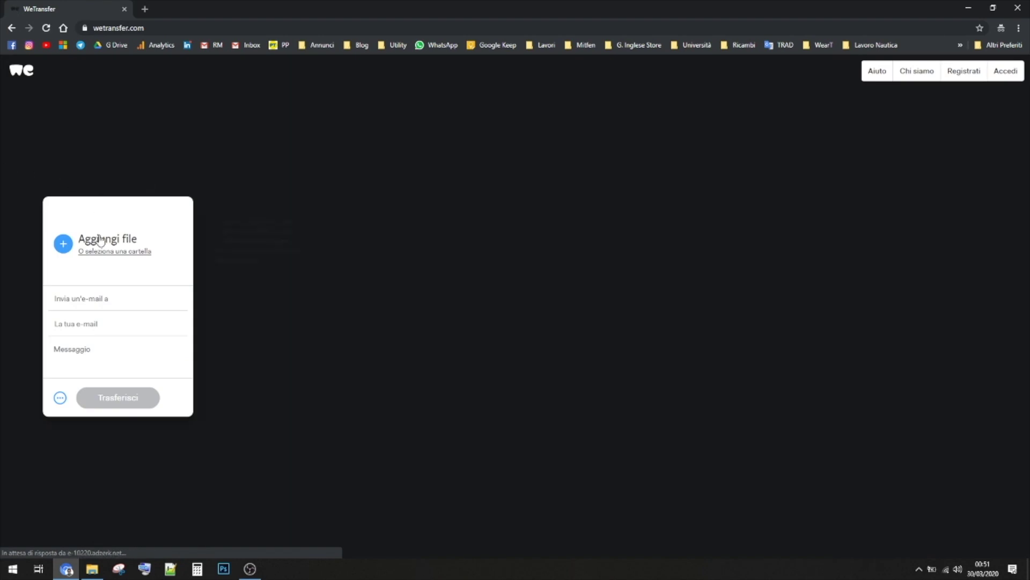
pyautogui.click(107, 243)
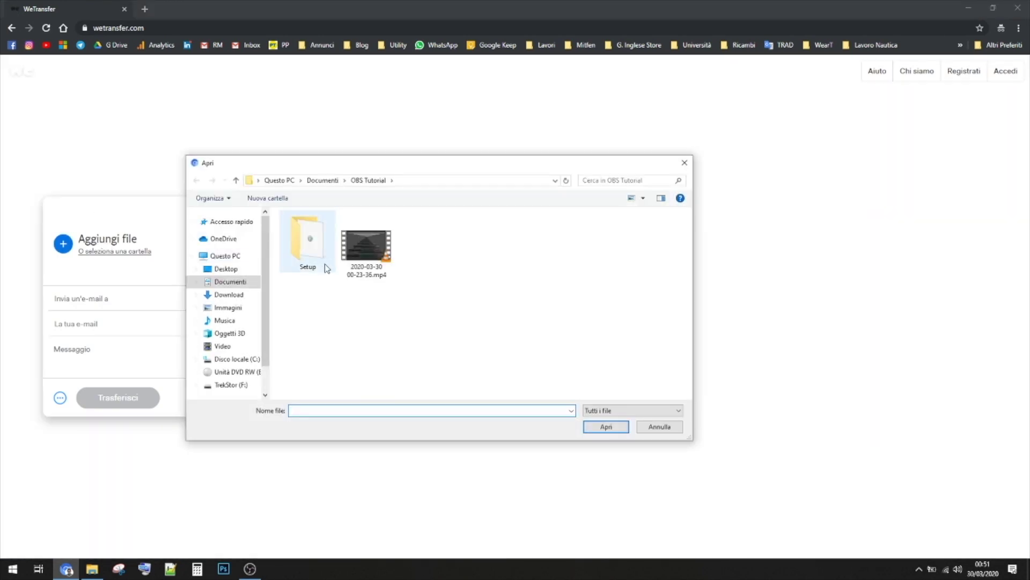
pyautogui.doubleClick(367, 257)
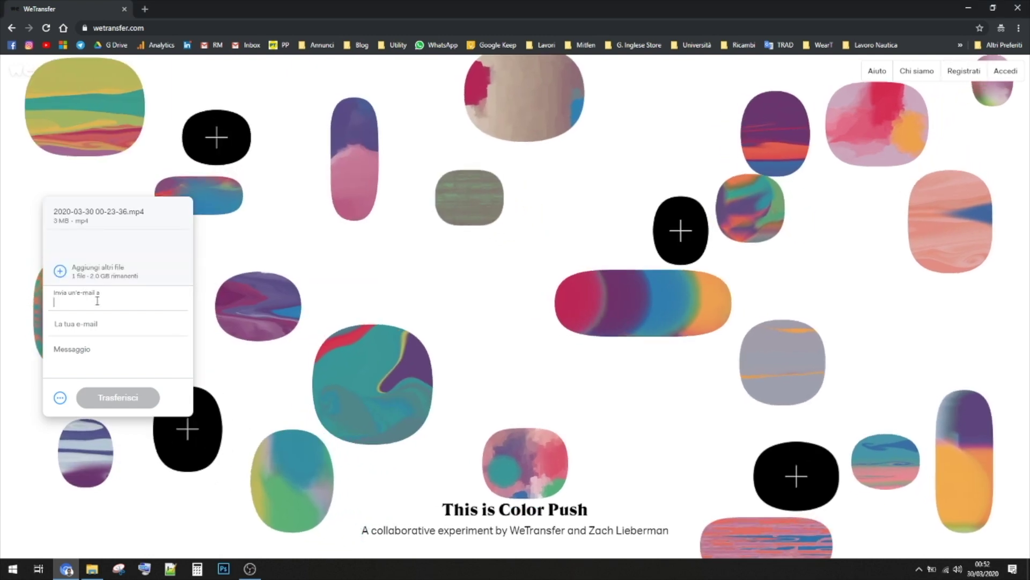
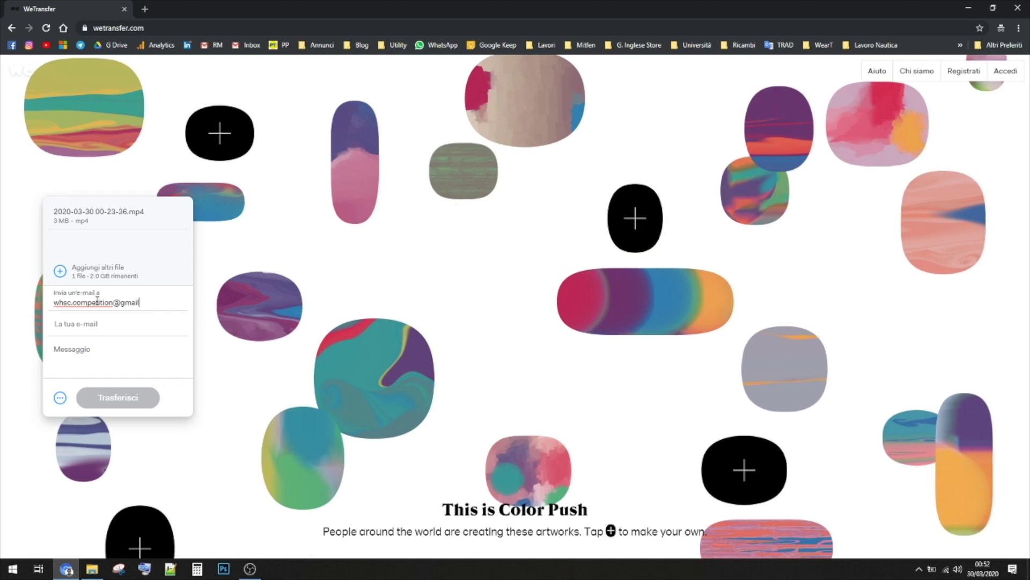
pyautogui.press('Tab')
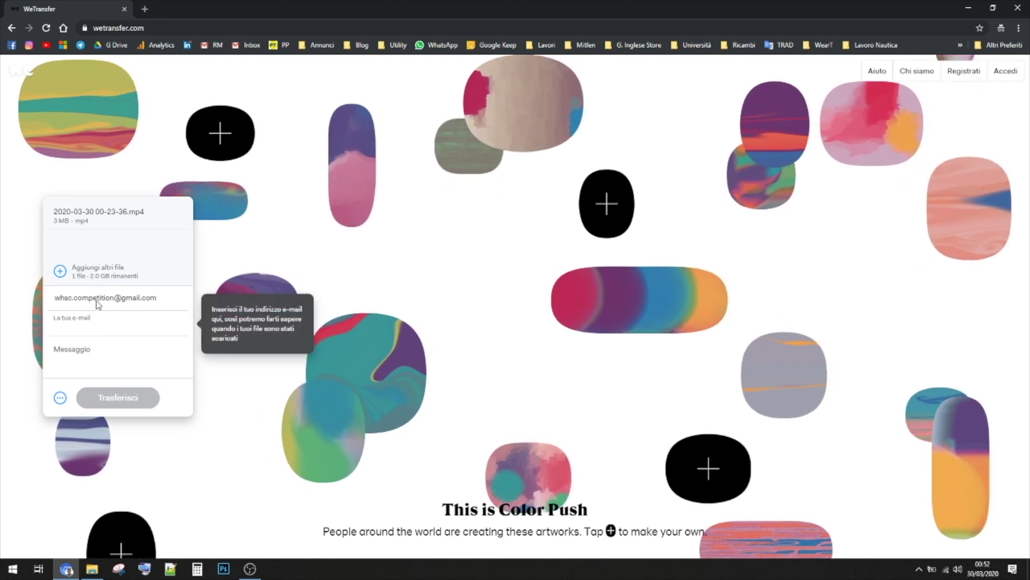
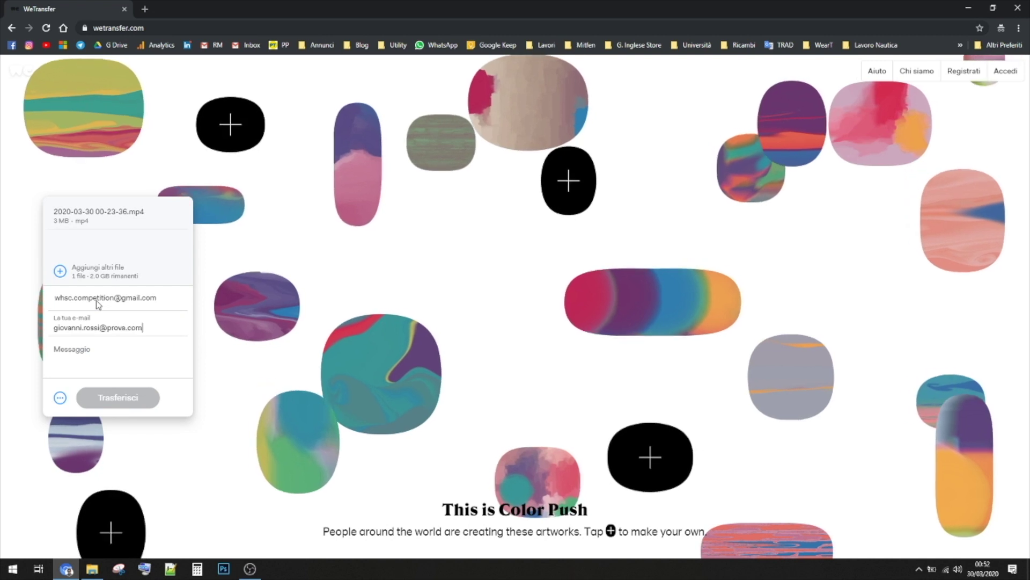
pyautogui.press('Tab')
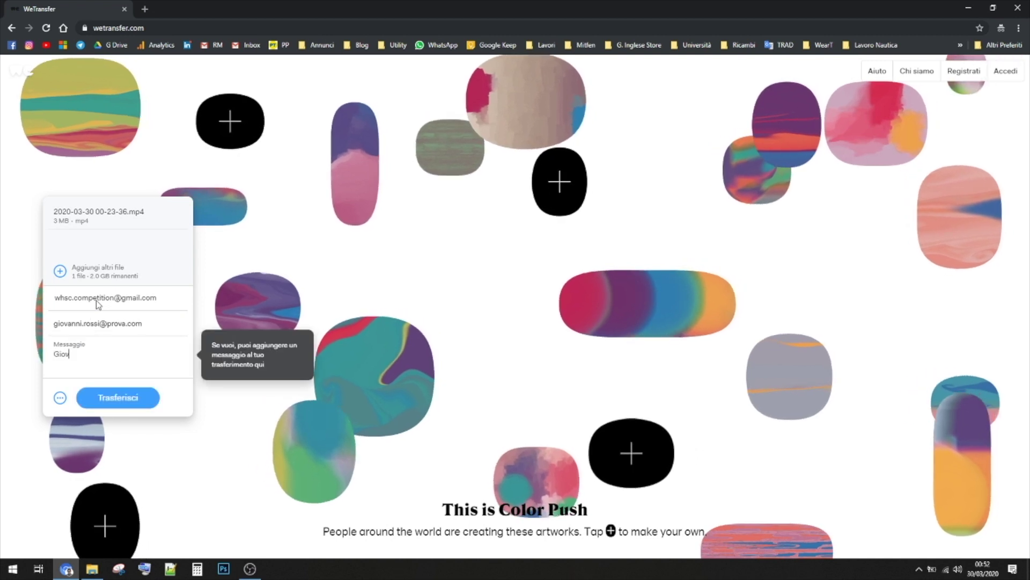
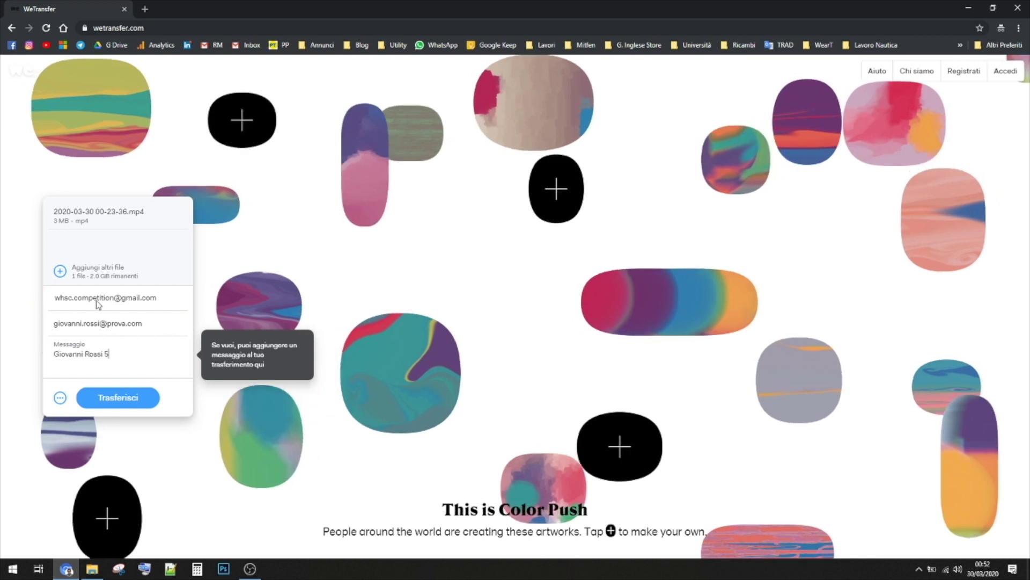
pyautogui.write('0 italia')
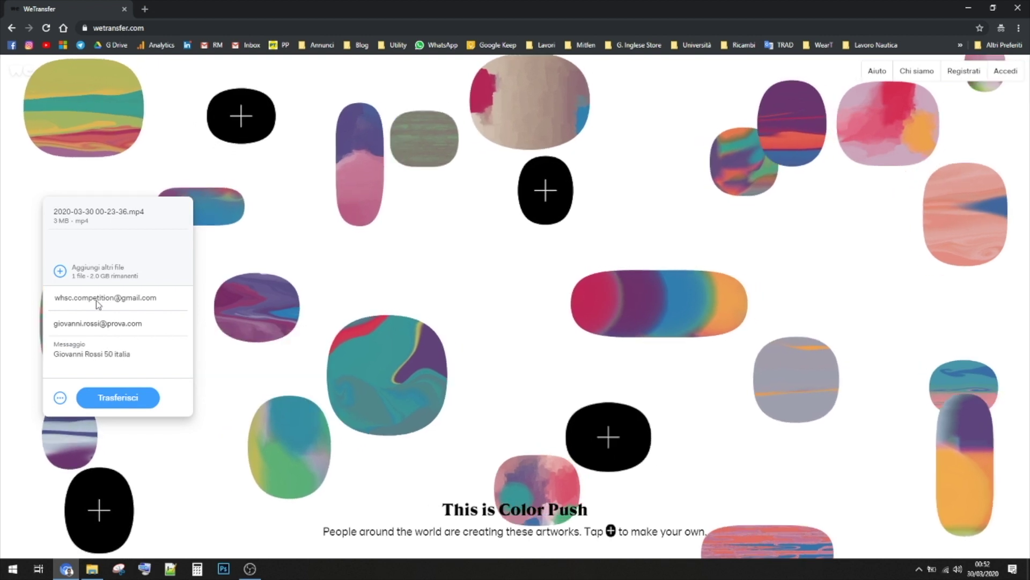